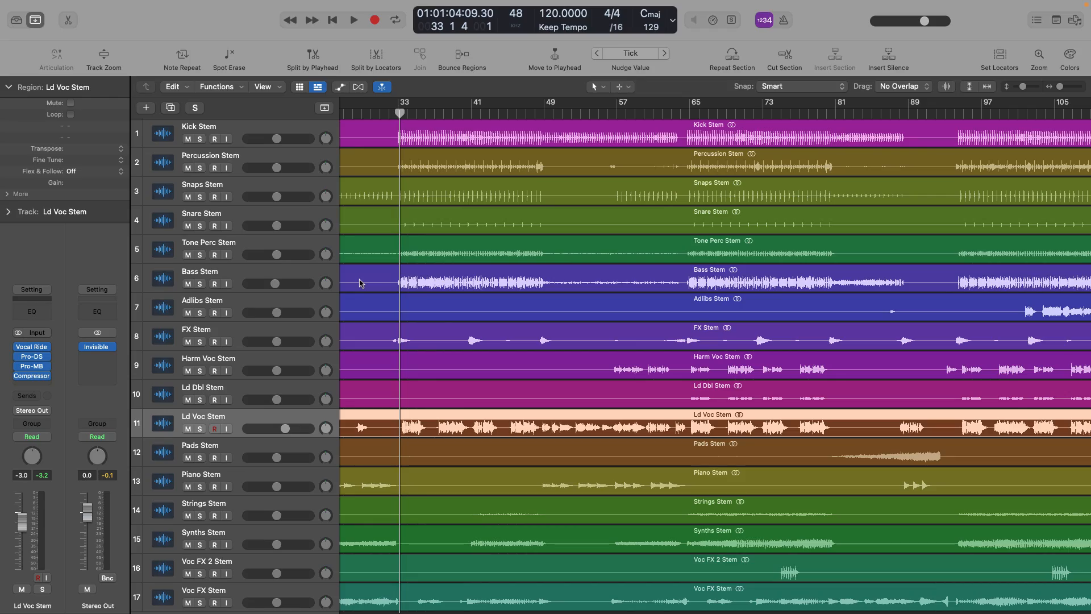
Insert Auto-Tune Artist on the Ld Voc Stem track with the Alto/Tenor input type and a retune speed of 20
left_click(472, 205)
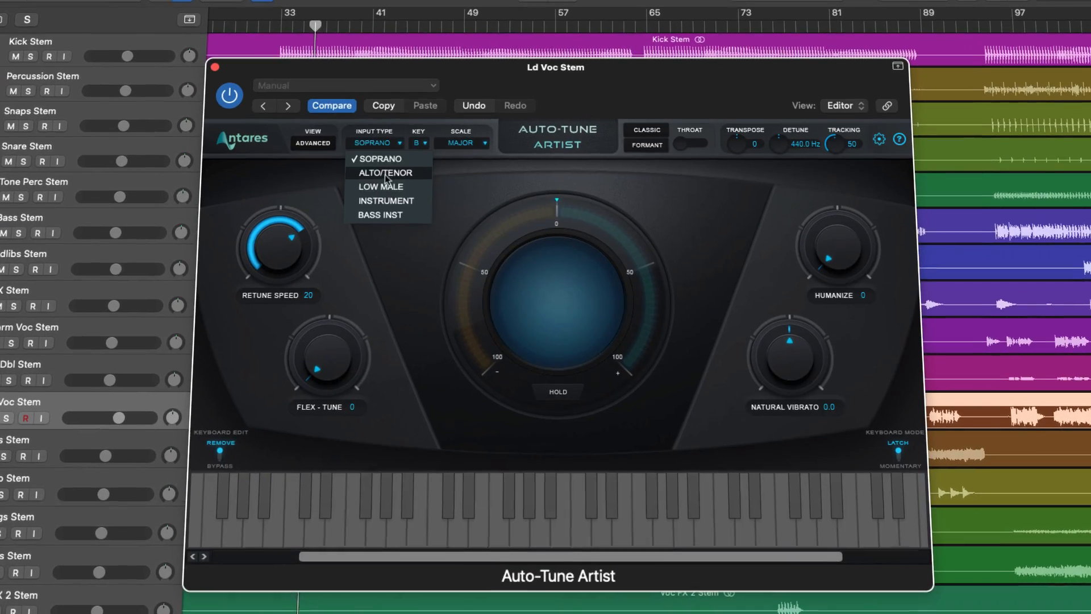
left_click(385, 172)
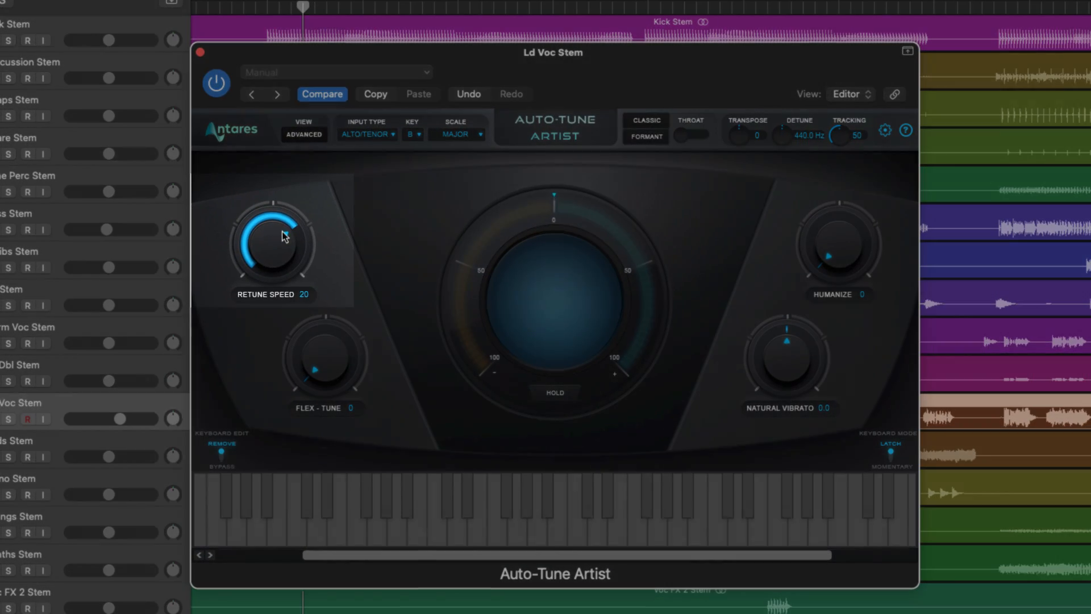
left_click_drag(285, 236, 278, 256)
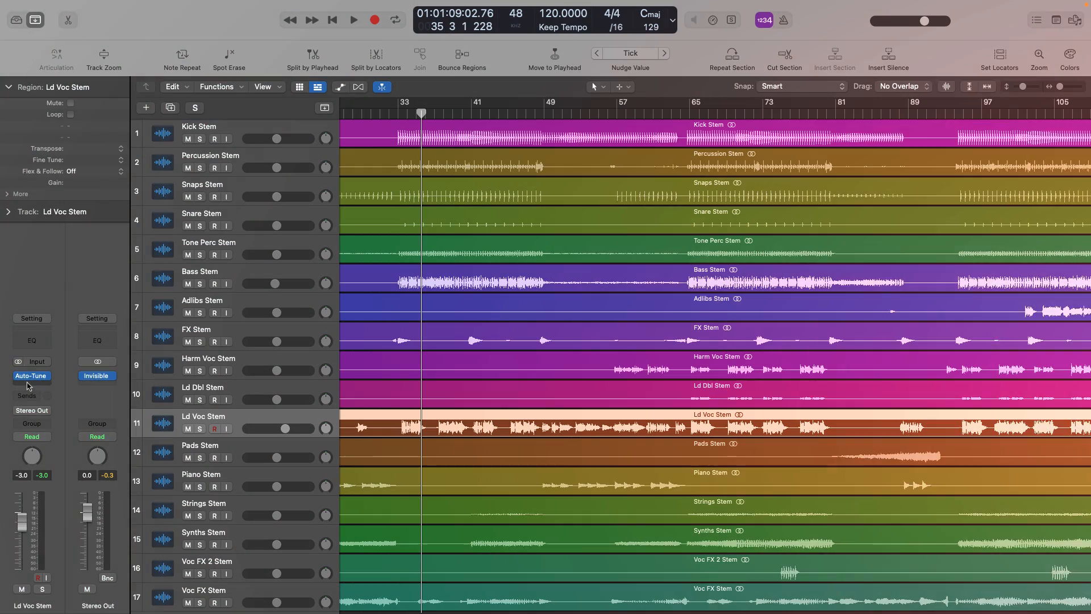
Insert Pro-Q 3 on the Ld Voc Stem track and add a low-cut band at 138 Hz
left_click(49, 366)
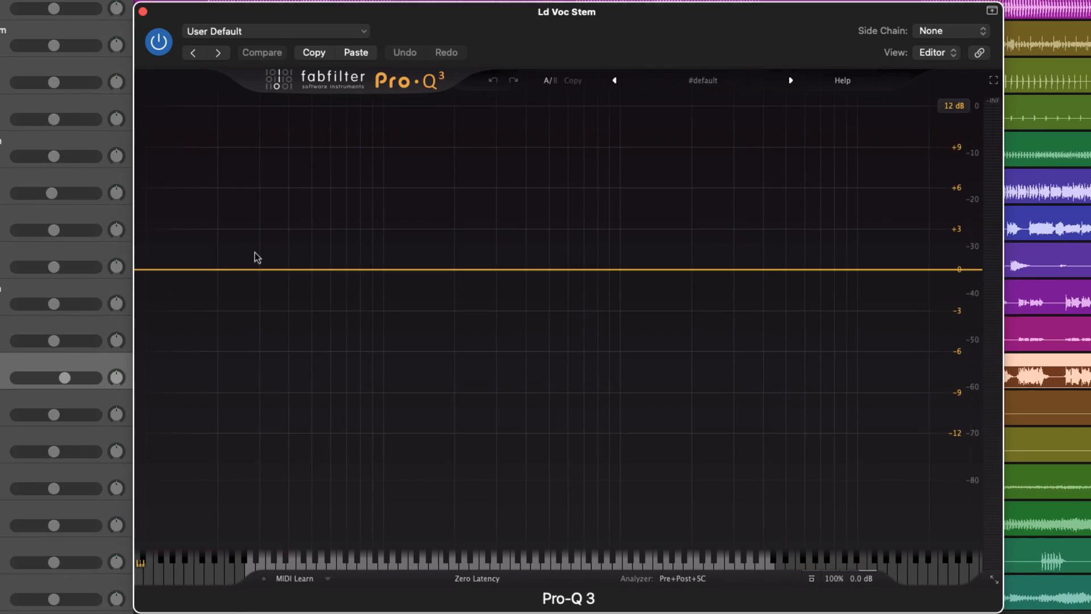
double_click(159, 268)
double_click(171, 215)
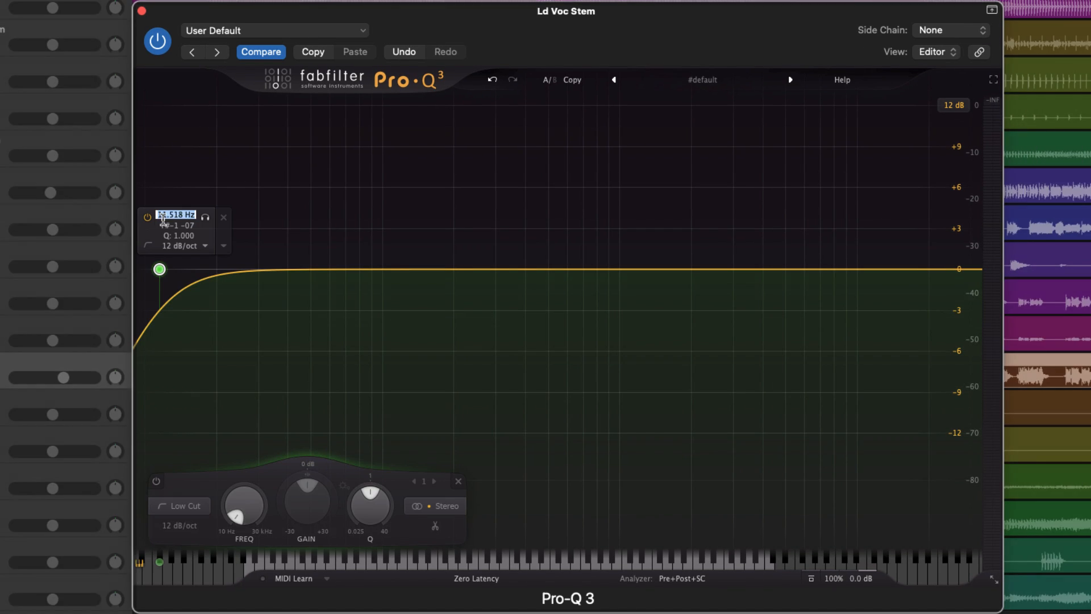
type("138")
key("Return")
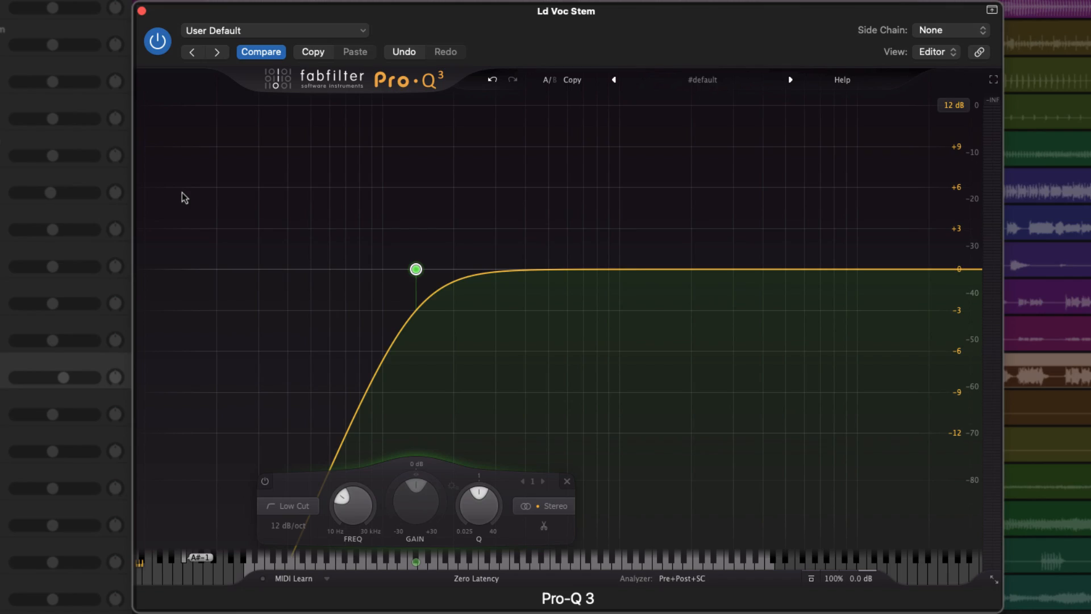
Play the song and briefly solo the low-cut band to hear what it removes
key("space")
mouse_move(401, 222)
left_click(436, 219)
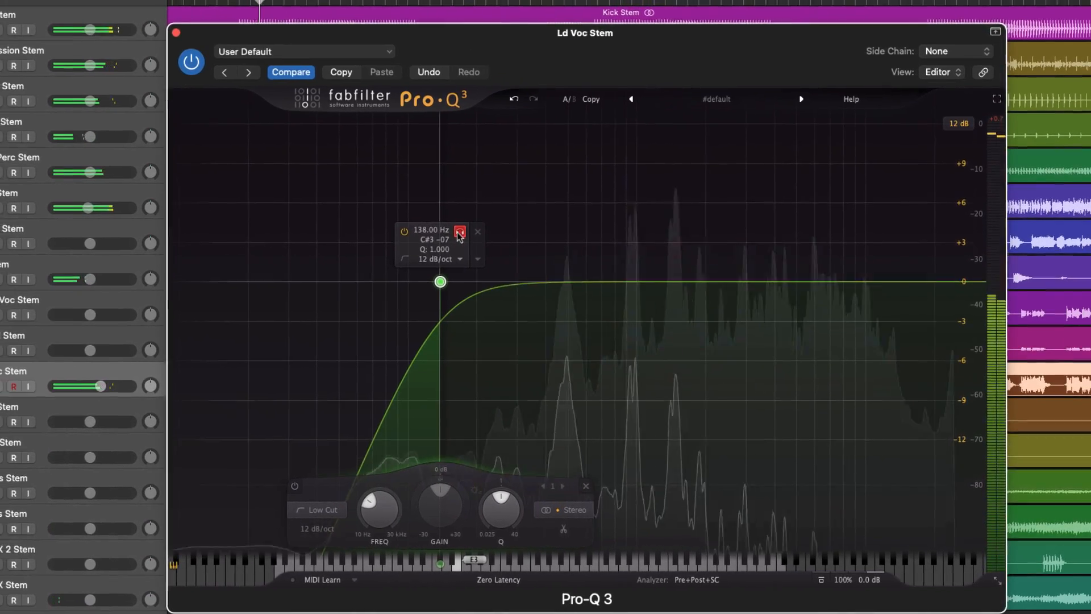
left_click(467, 236)
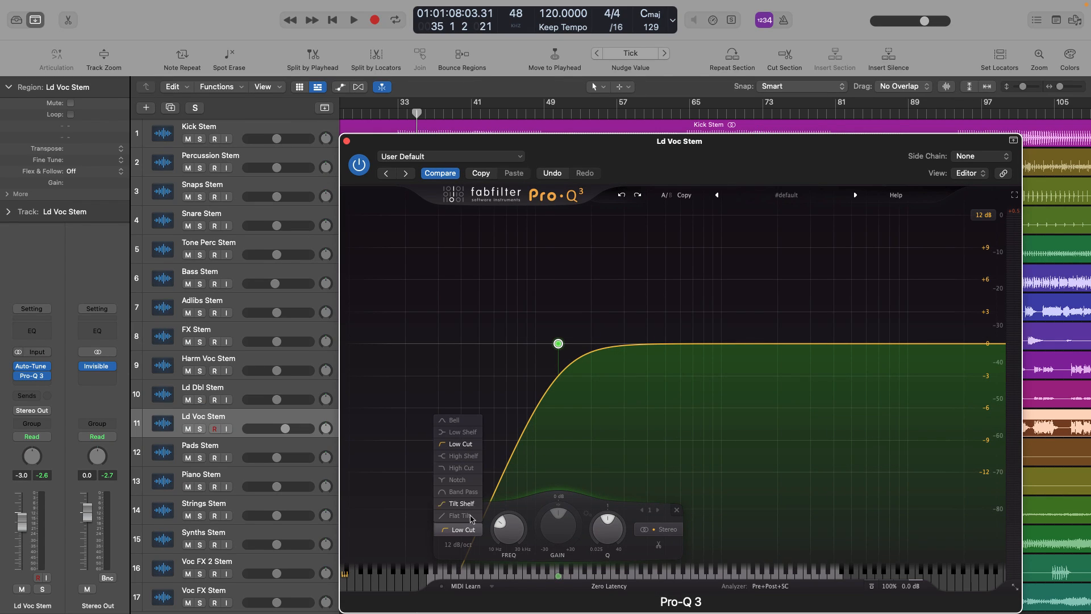
Try the EQ band as a low shelf at about -11 dB, undo it and play the song
left_click(464, 433)
left_click_drag(558, 343, 560, 471)
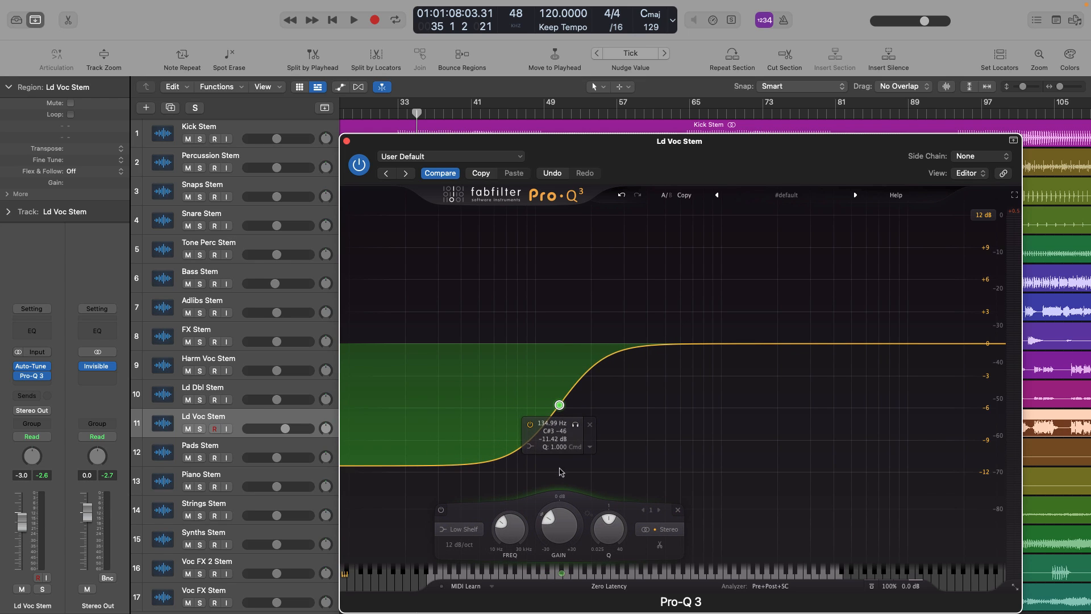
left_click(621, 196)
left_click(622, 196)
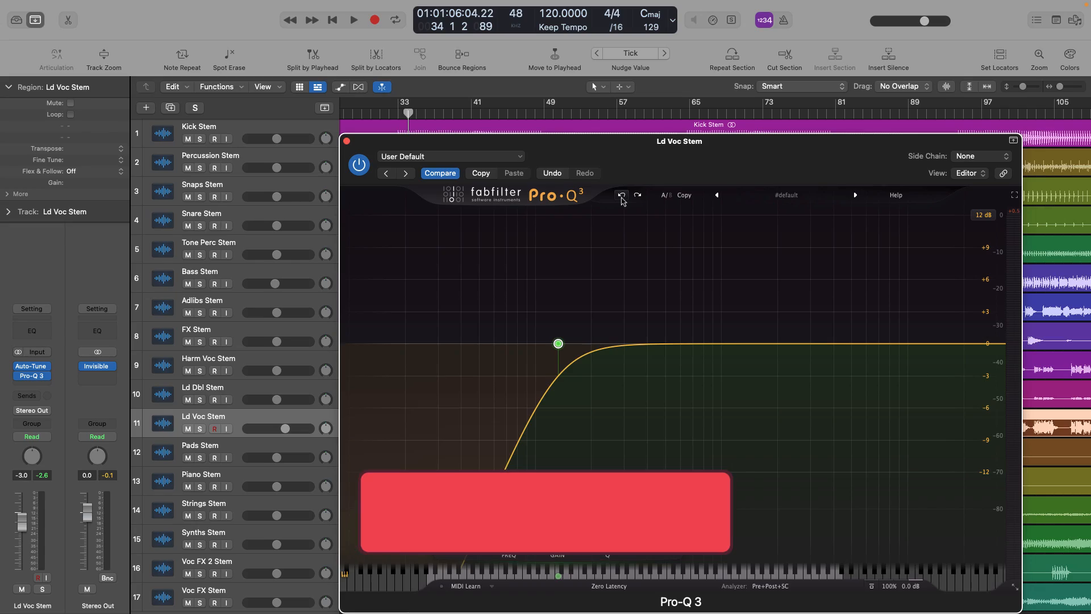
key("space")
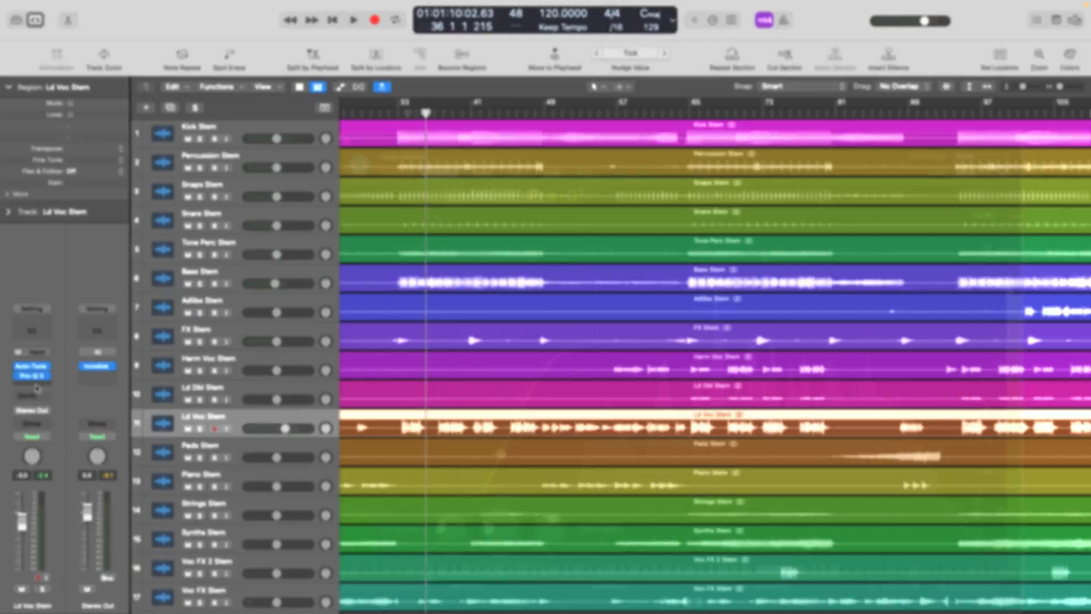
Insert Vocal Rider (s) on the Ld Voc Stem track with a range of 24.0 and a target of about -4.3
left_click(35, 386)
left_click(373, 445)
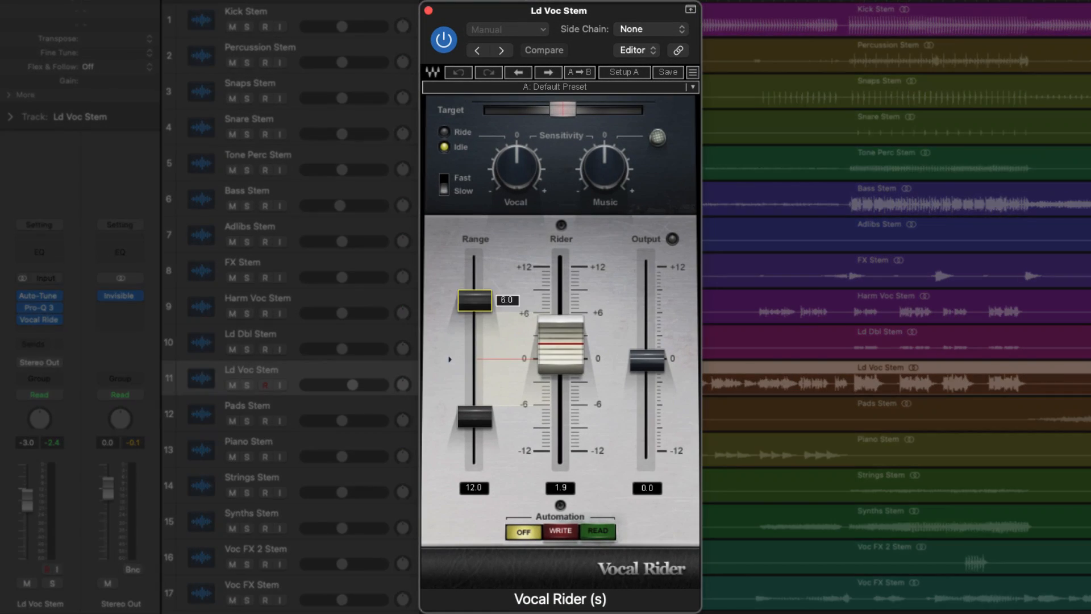
left_click_drag(476, 300, 475, 254)
left_click_drag(475, 417, 471, 517)
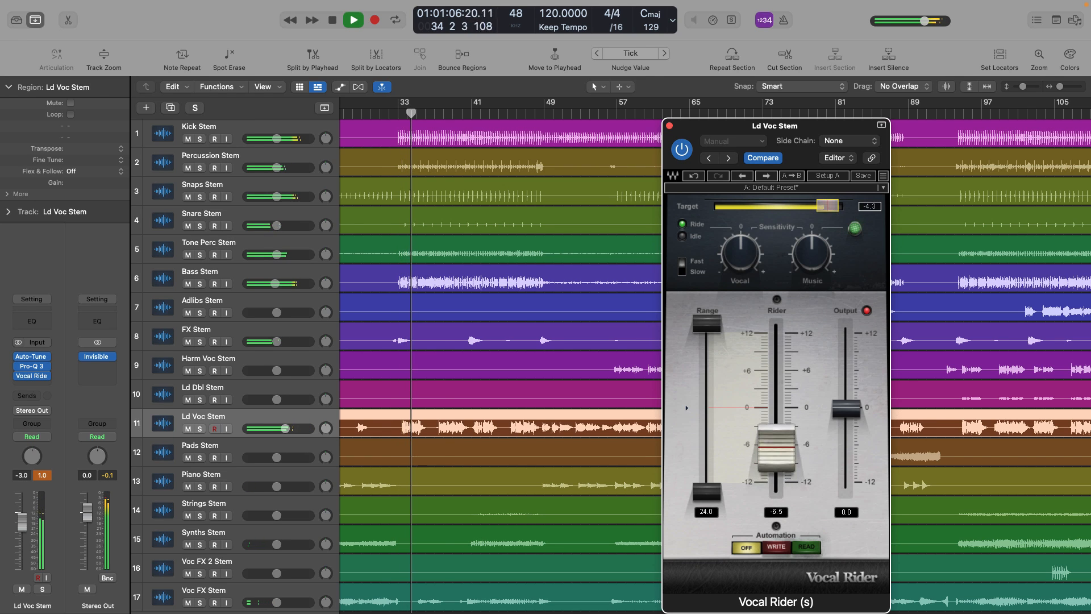
left_click_drag(832, 206, 831, 207)
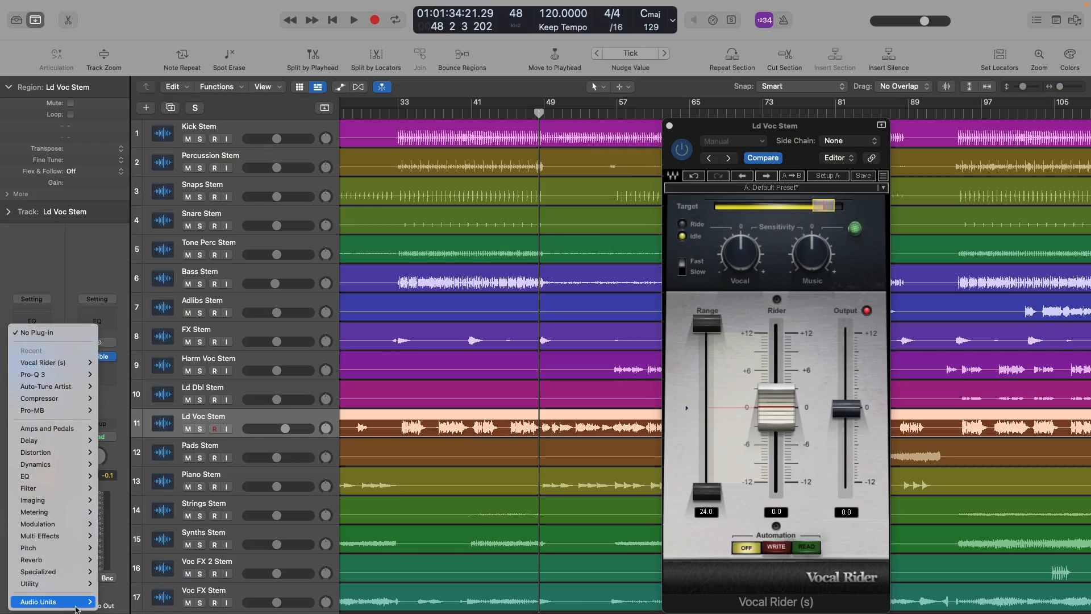
Insert Pro-G on the Ld Voc Stem track and delete the selected audio from the lead vocal
left_click(348, 370)
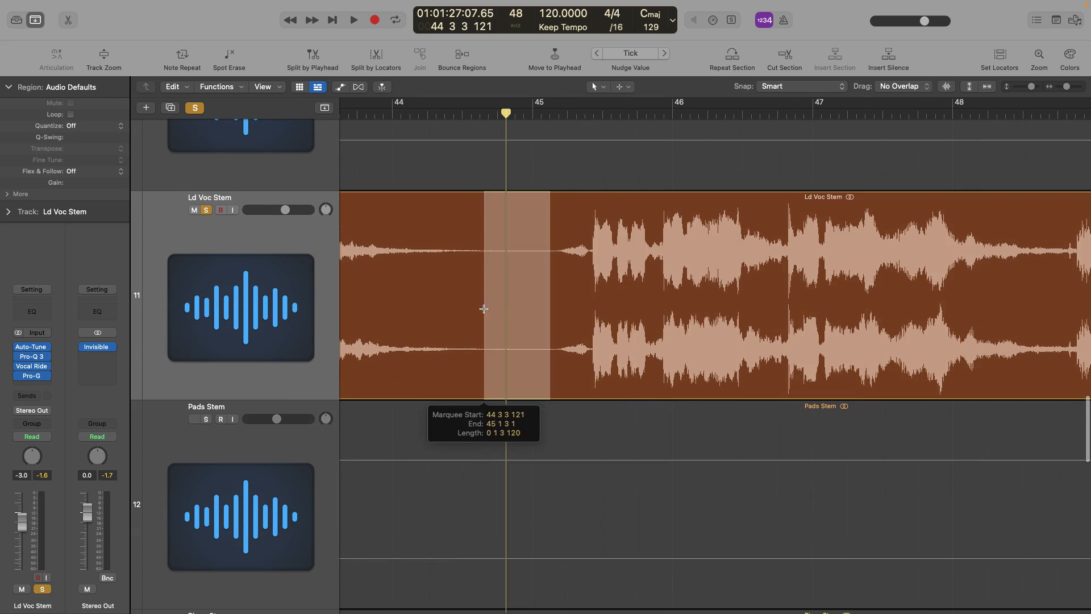
key("Delete")
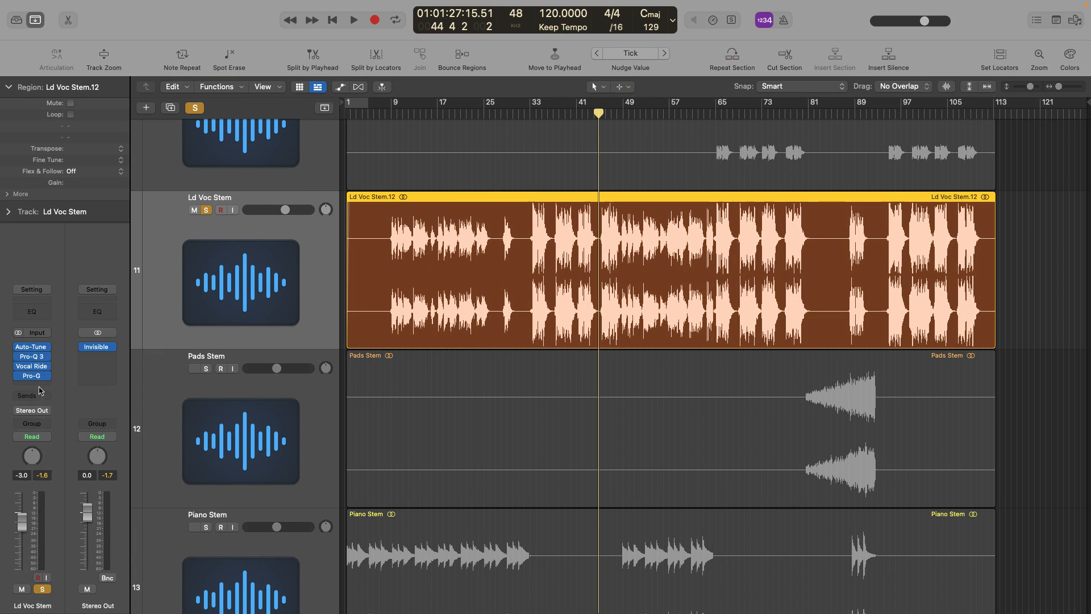
Insert Pro-MB on the Ld Voc Stem track, load the illangelo Vocal preset and select its high band
left_click(283, 393)
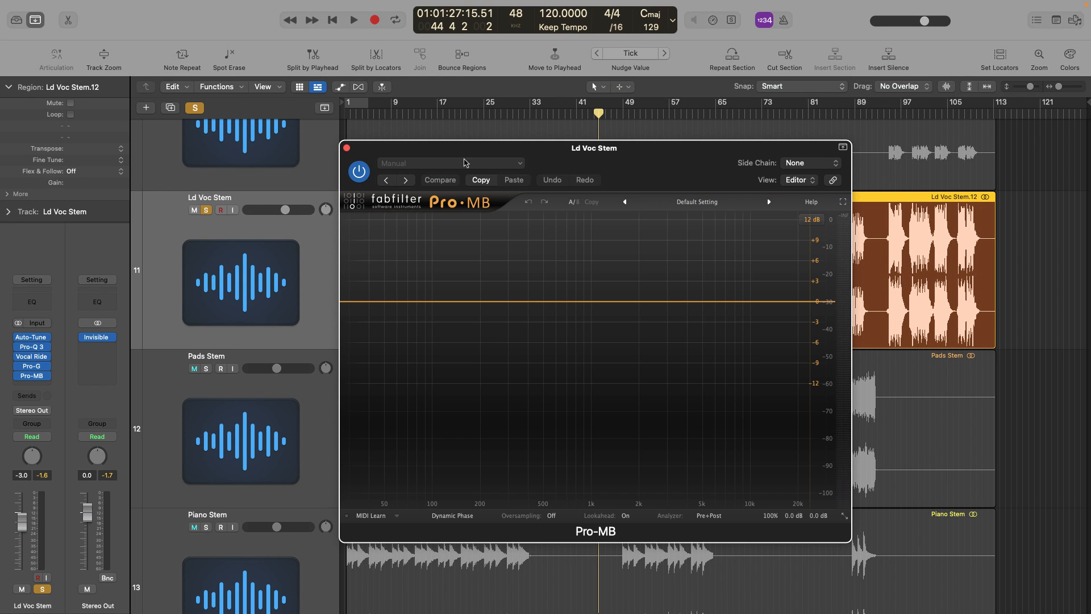
left_click(464, 163)
left_click(421, 394)
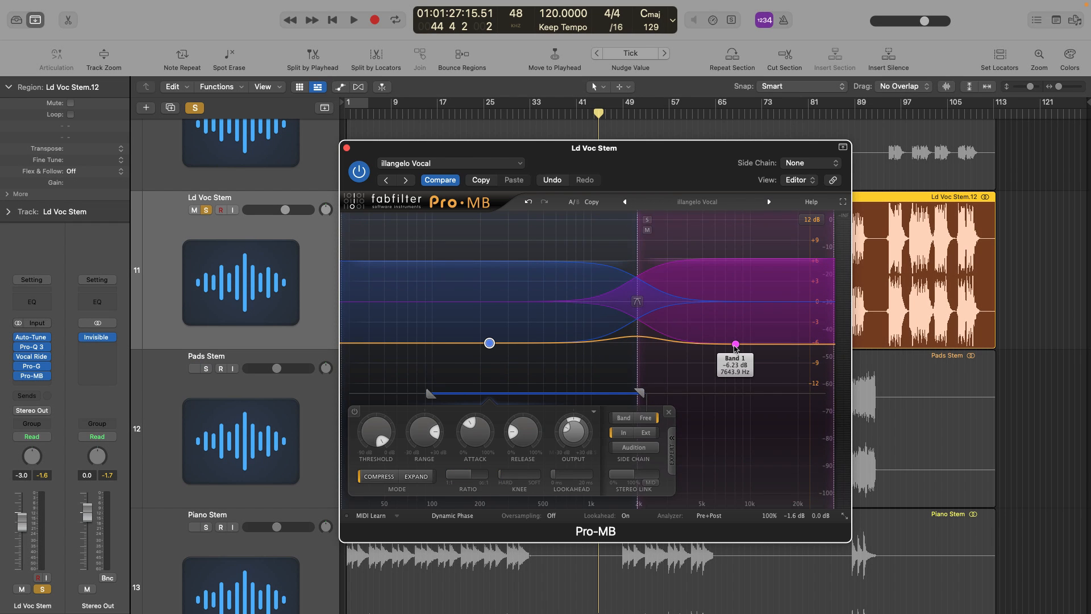
left_click(734, 344)
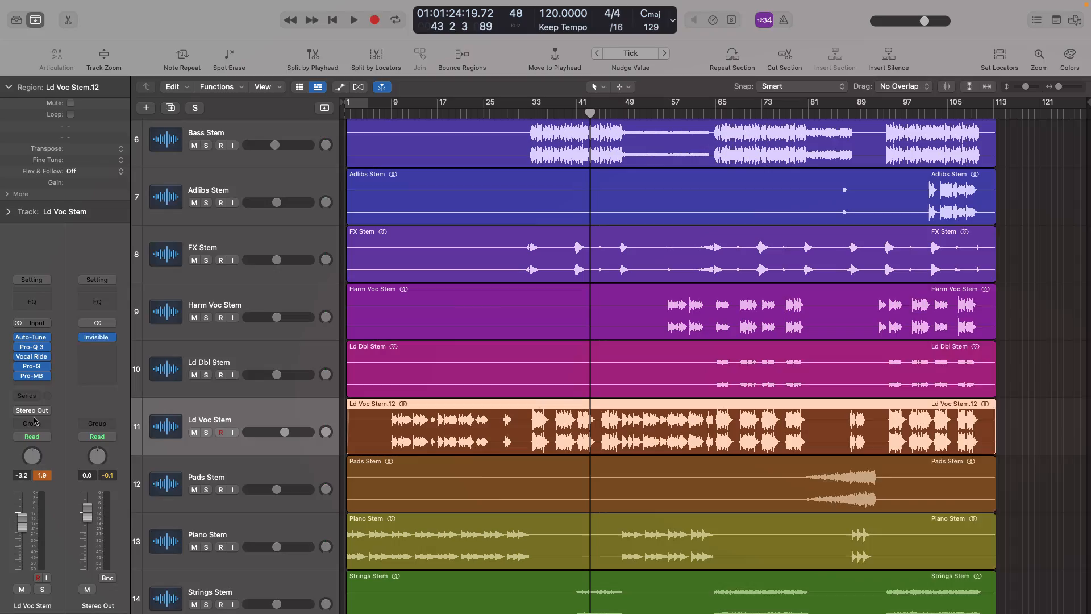
Insert Pro-DS on the Ld Voc Stem track and load the illangelo De-ess preset
left_click(40, 386)
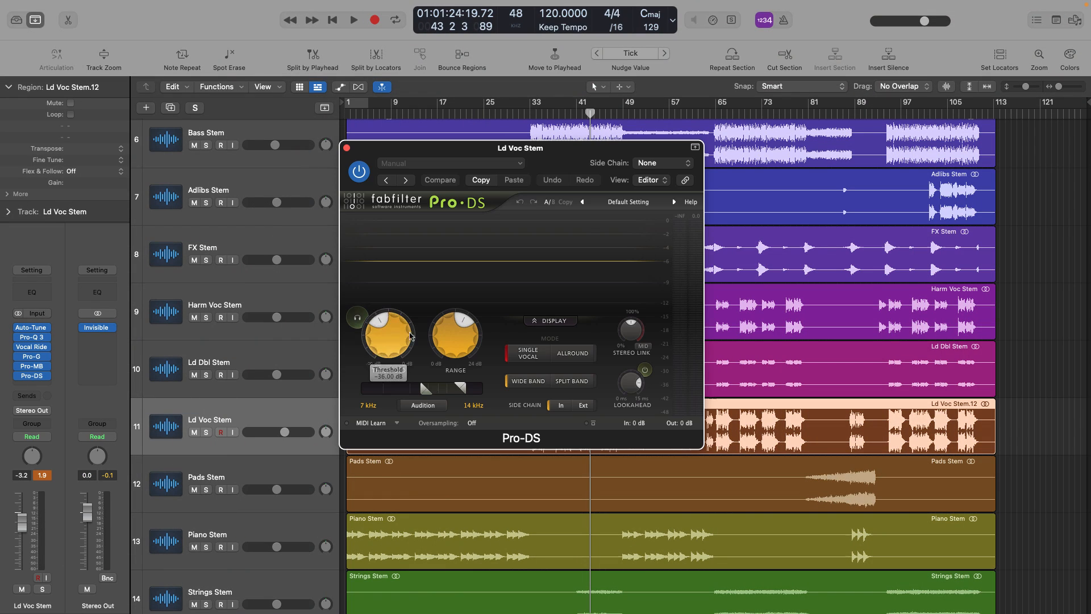
left_click(454, 164)
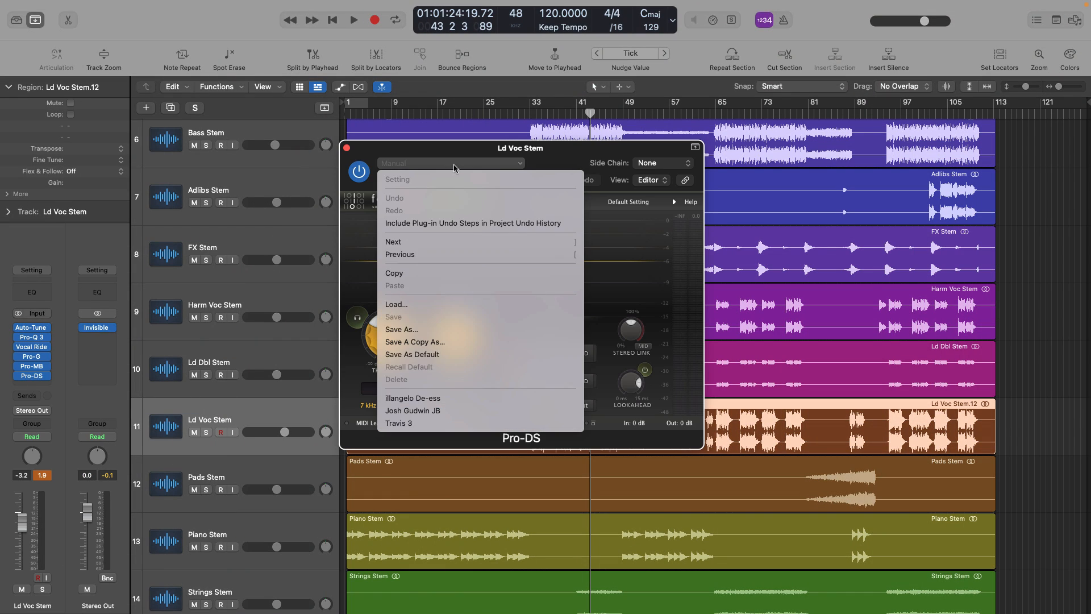
left_click(412, 398)
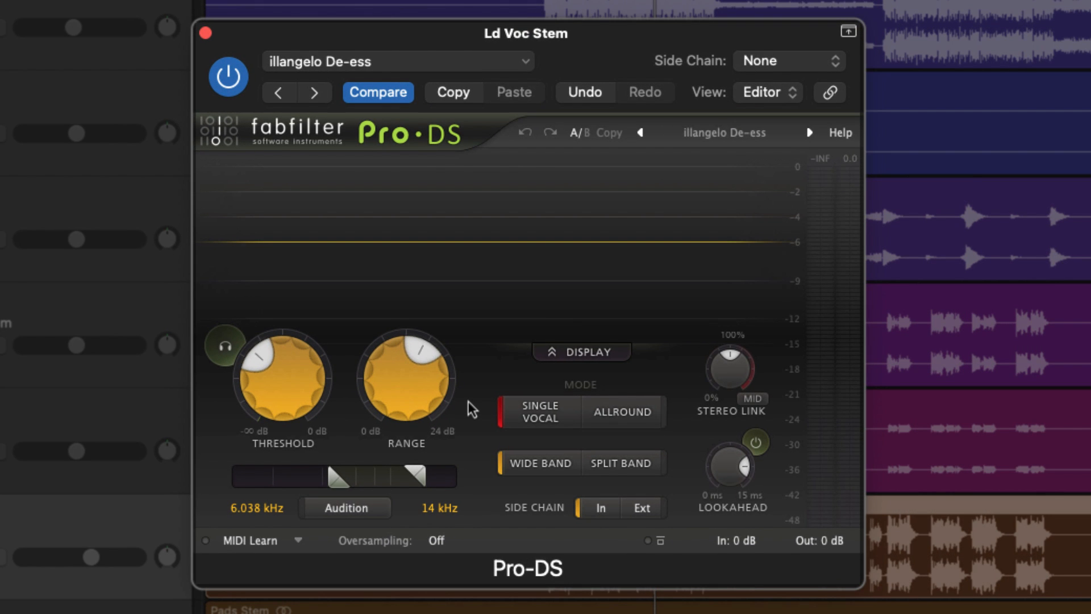
Adjust the de-esser's threshold during playback and raise its range to 24 dB
key("space")
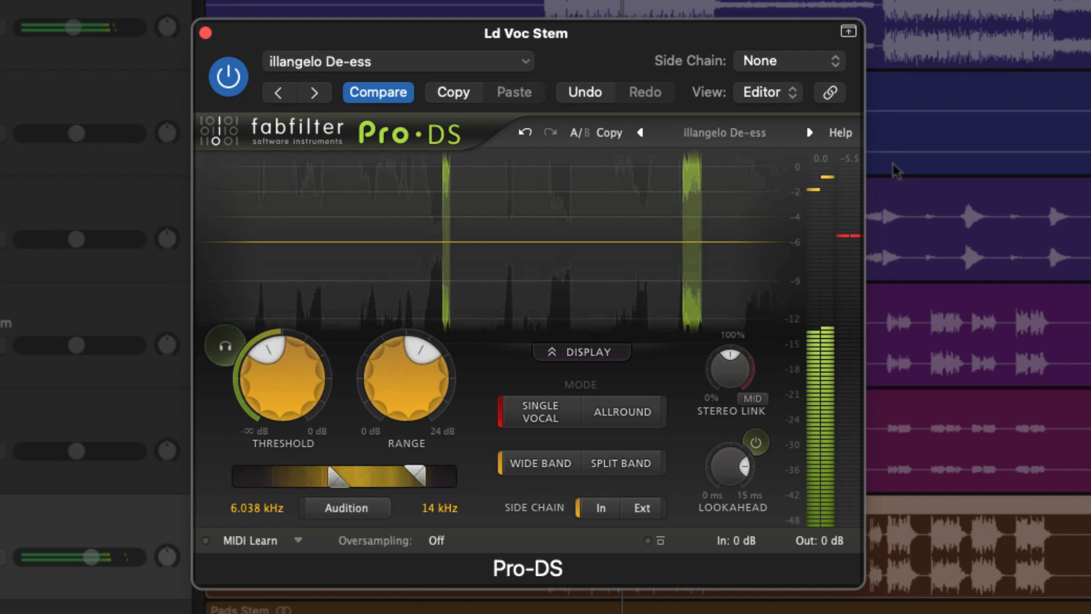
left_click_drag(282, 375, 261, 493)
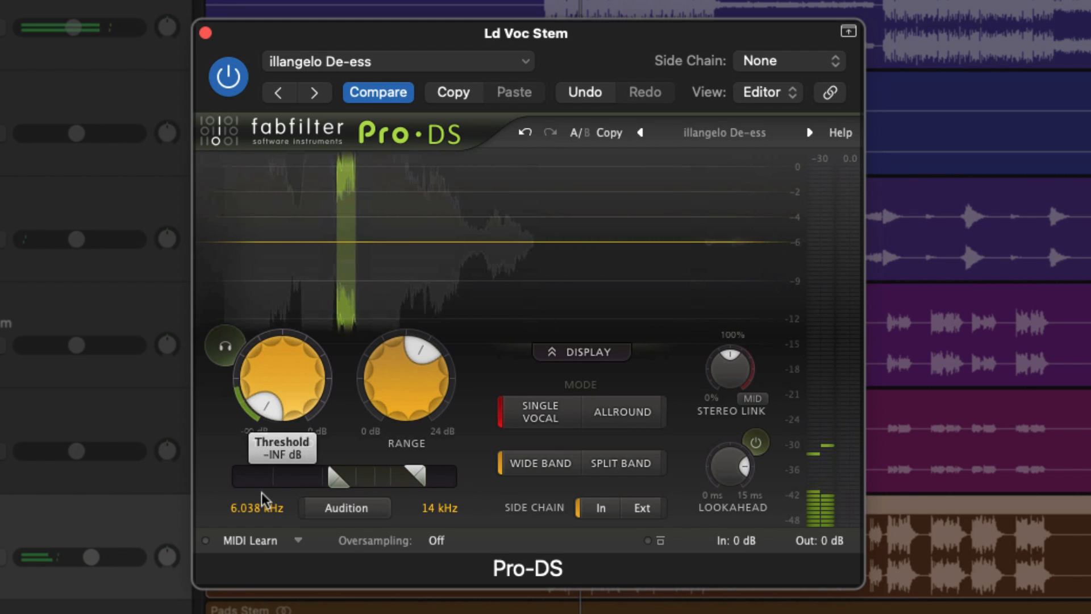
left_click_drag(396, 387, 406, 291)
left_click_drag(269, 398, 261, 419)
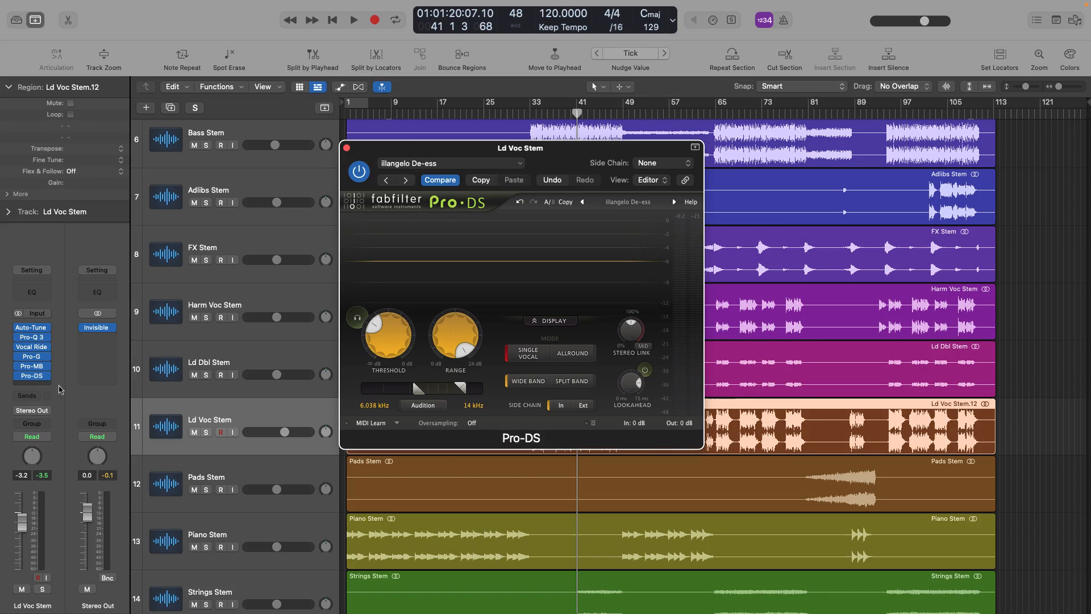
Insert the L2 (s) limiter on the Ld Voc Stem track and close the Pro-DS window
left_click(45, 385)
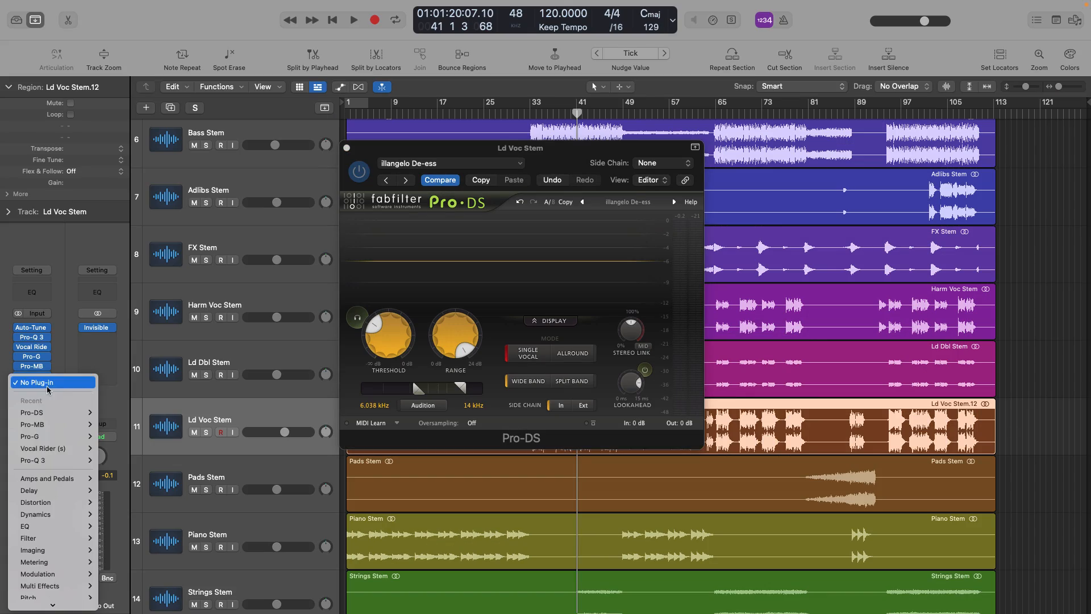
left_click(254, 176)
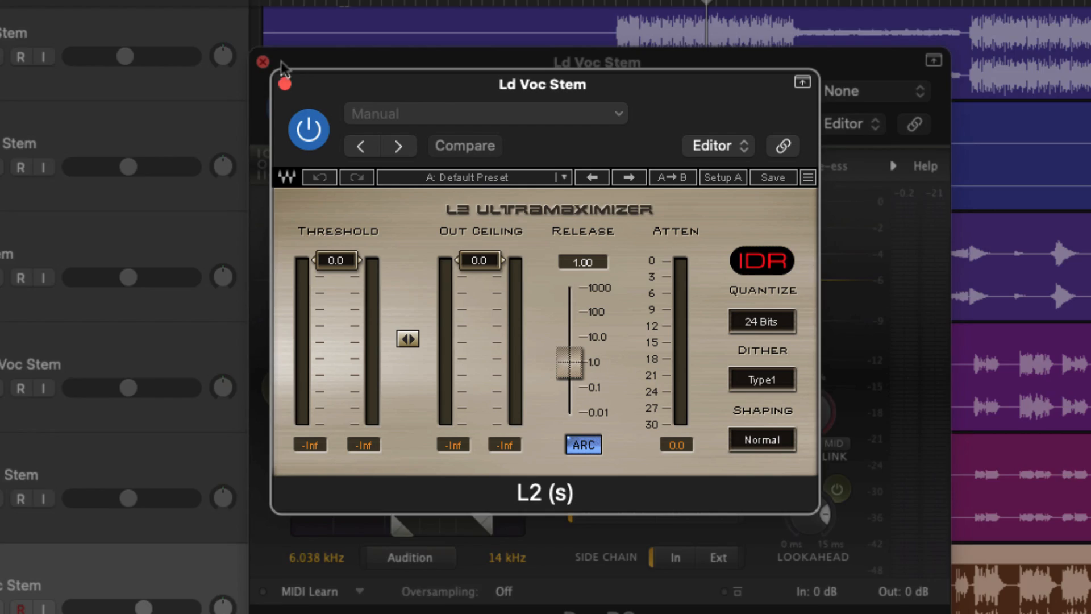
left_click(358, 159)
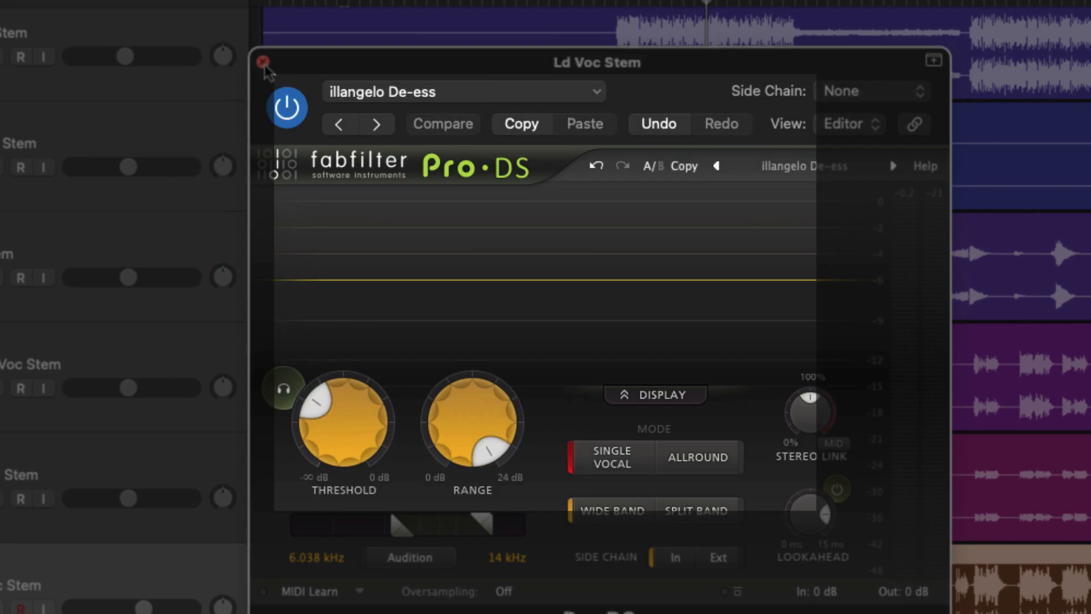
left_click(263, 62)
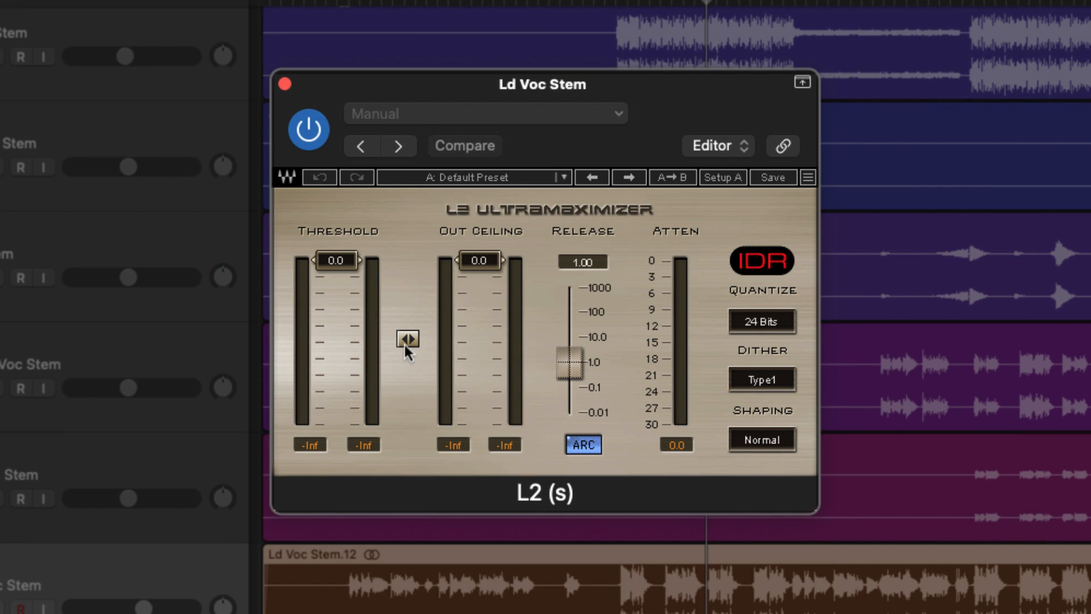
During playback, lower the L2's threshold and output ceiling together to about -8.2 and fine-tune them
key("space")
left_click_drag(408, 339, 408, 355)
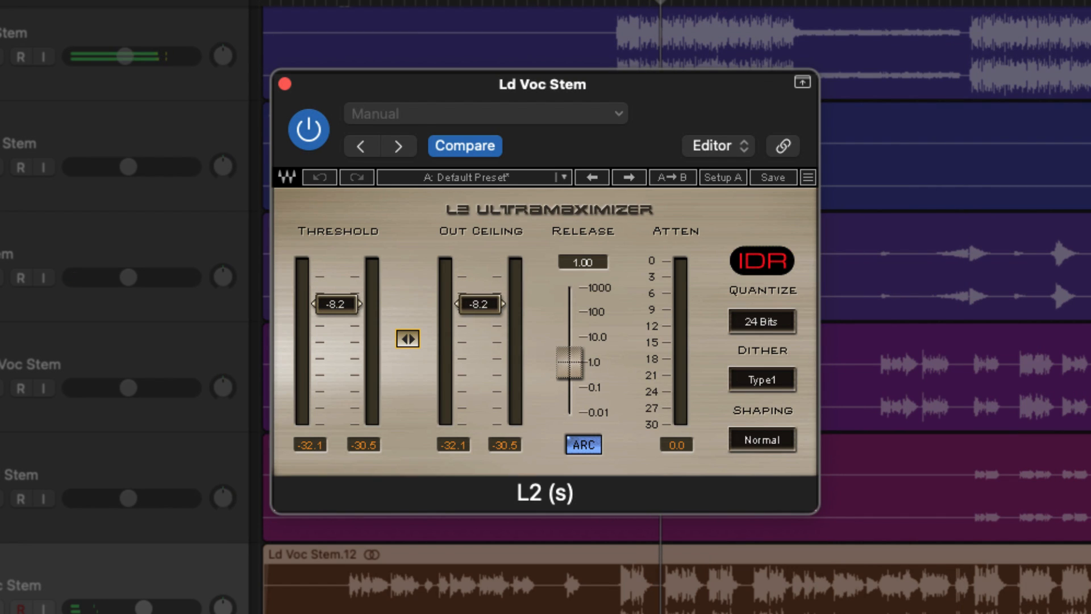
left_click_drag(408, 339, 407, 324)
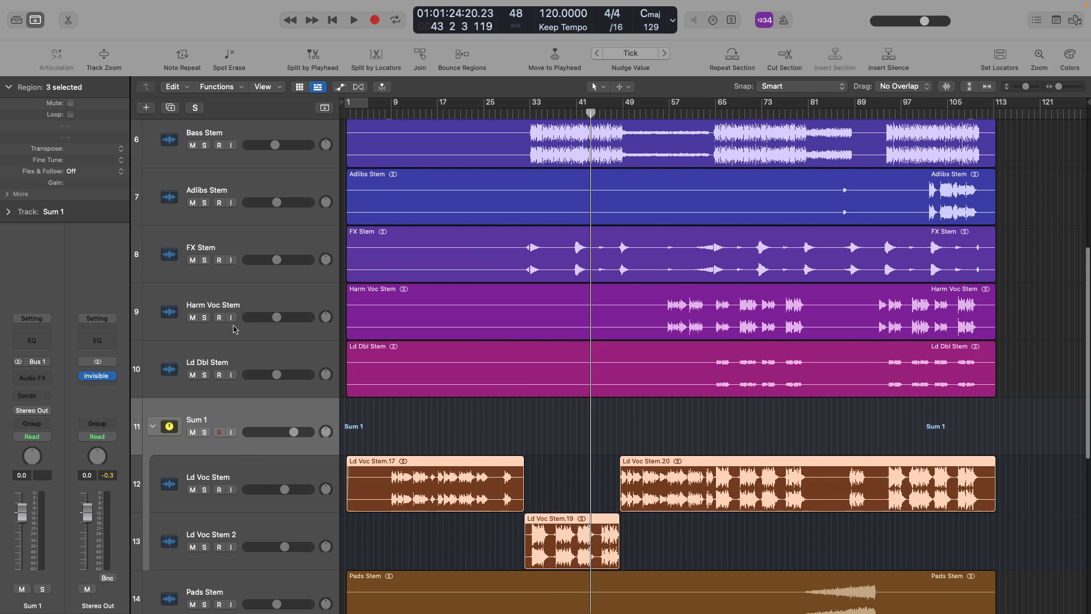
Rename the Sum 1 track stack VOCALS and insert Maag EQ4 on it
double_click(199, 419)
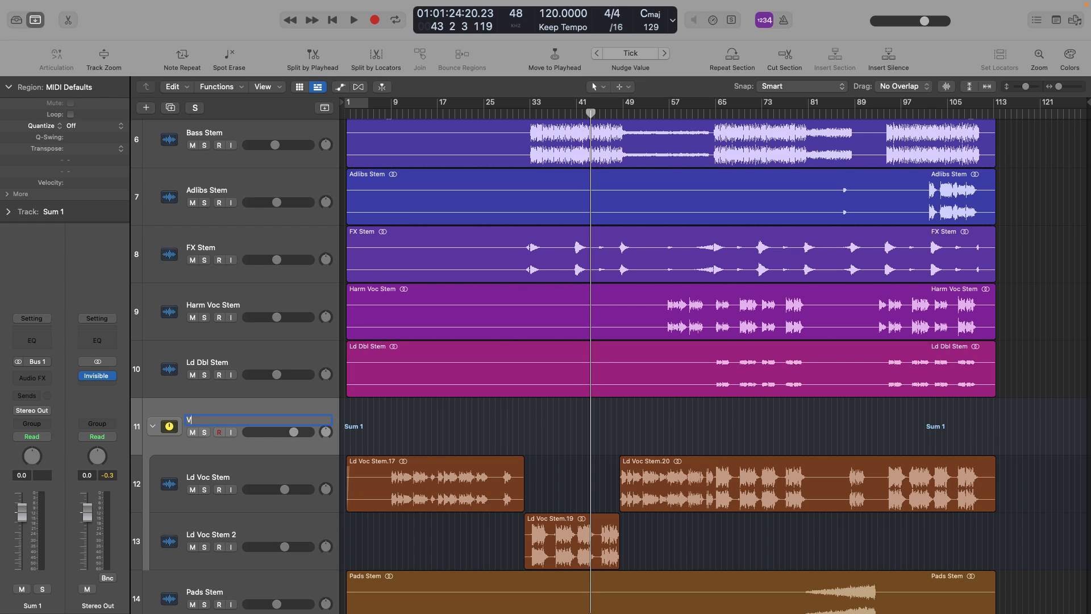
left_click(40, 382)
mouse_move(42, 599)
mouse_move(144, 405)
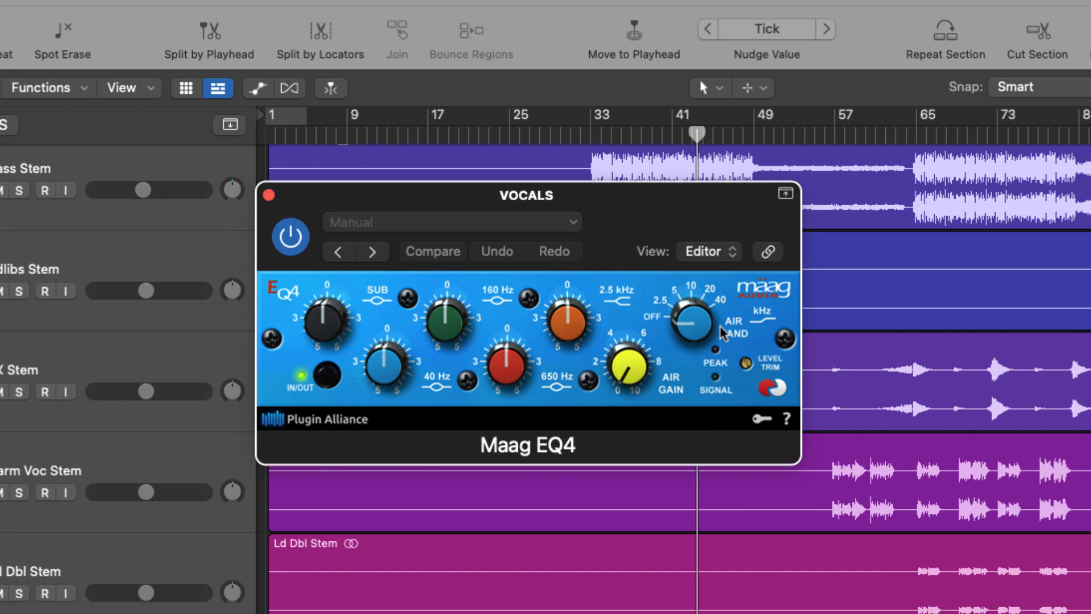
Set the Maag EQ4's air band to 20 kHz and its air gain to about 5
left_click_drag(722, 332, 722, 310)
left_click_drag(627, 355, 625, 341)
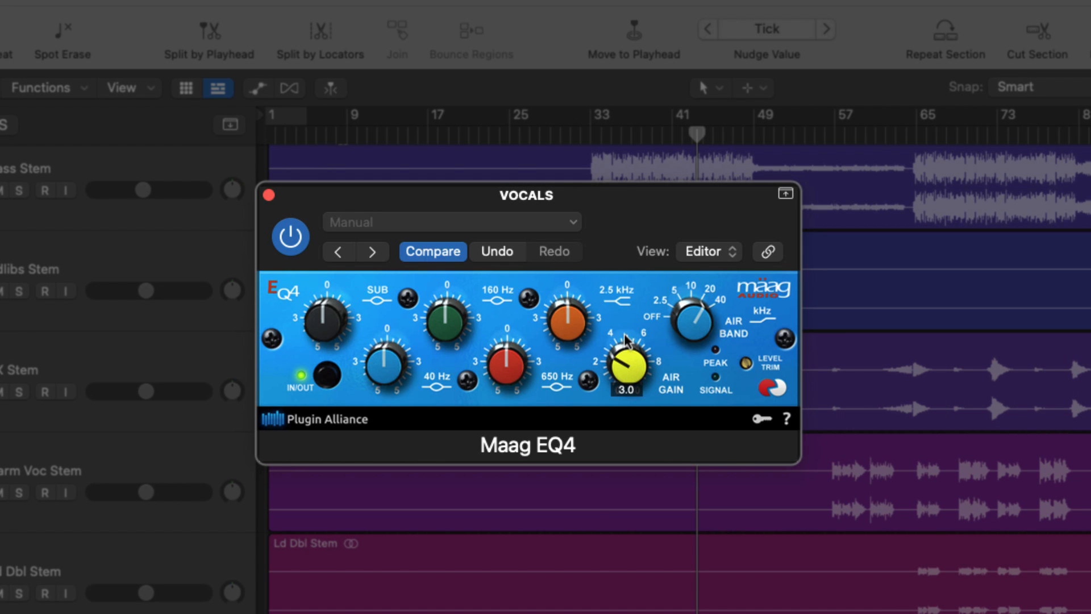
left_click_drag(625, 334, 625, 326)
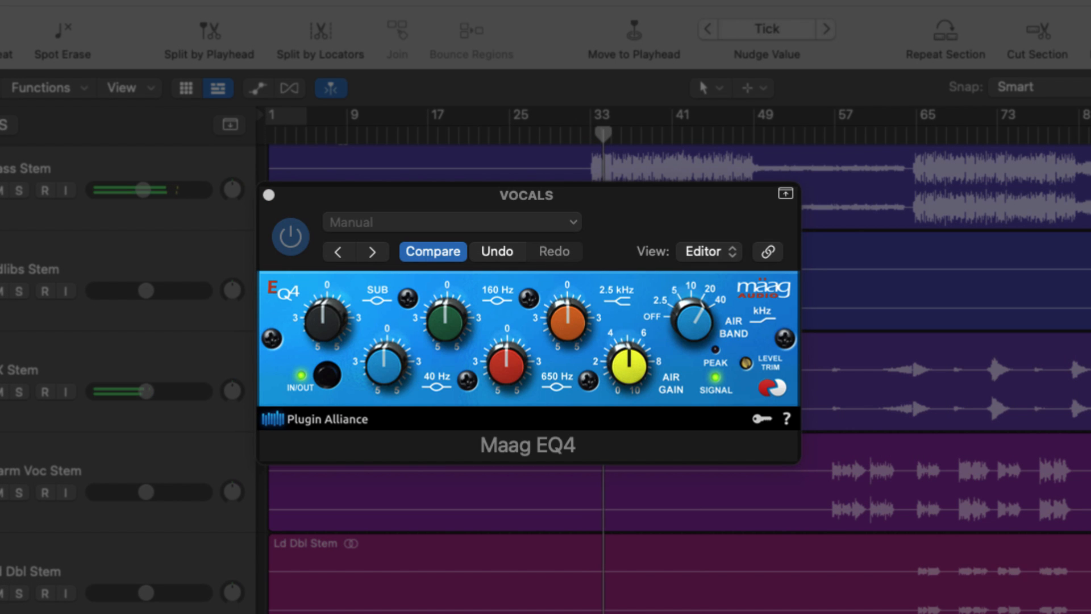